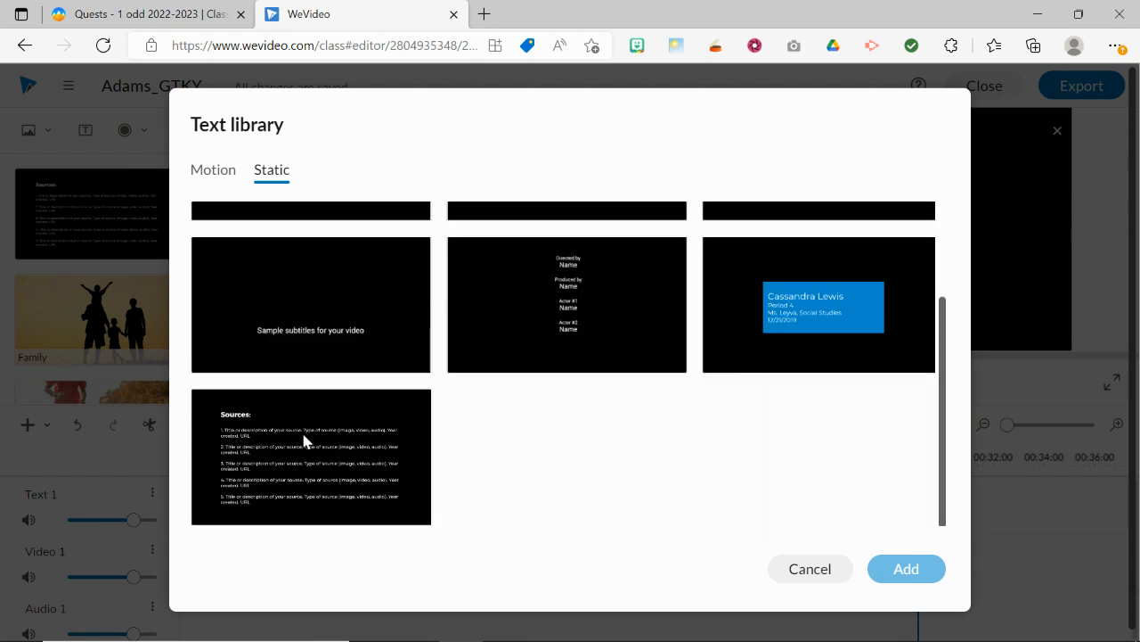
Step: Add the static Sources text template to the project and place it at the end of the Video 1 track
click(253, 450)
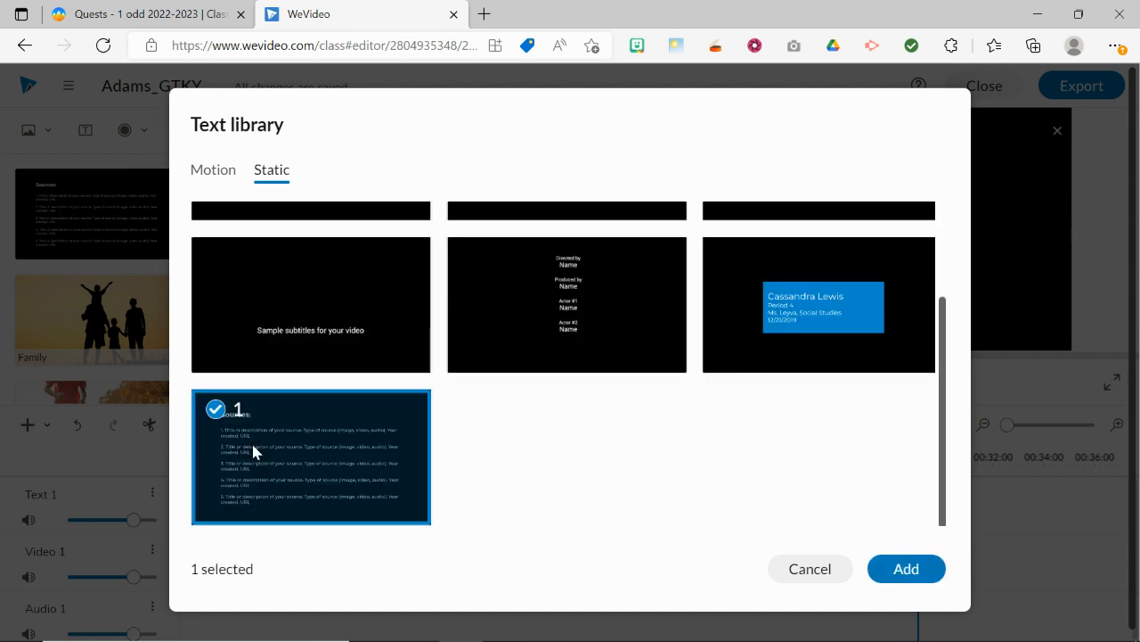
click(902, 574)
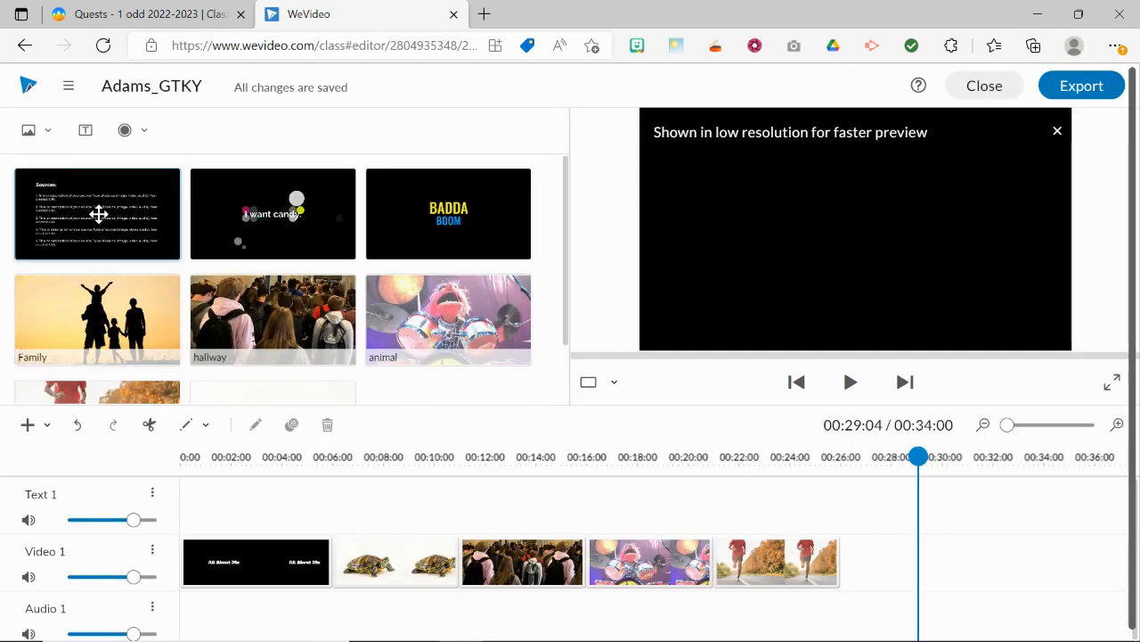
drag(89, 213, 870, 548)
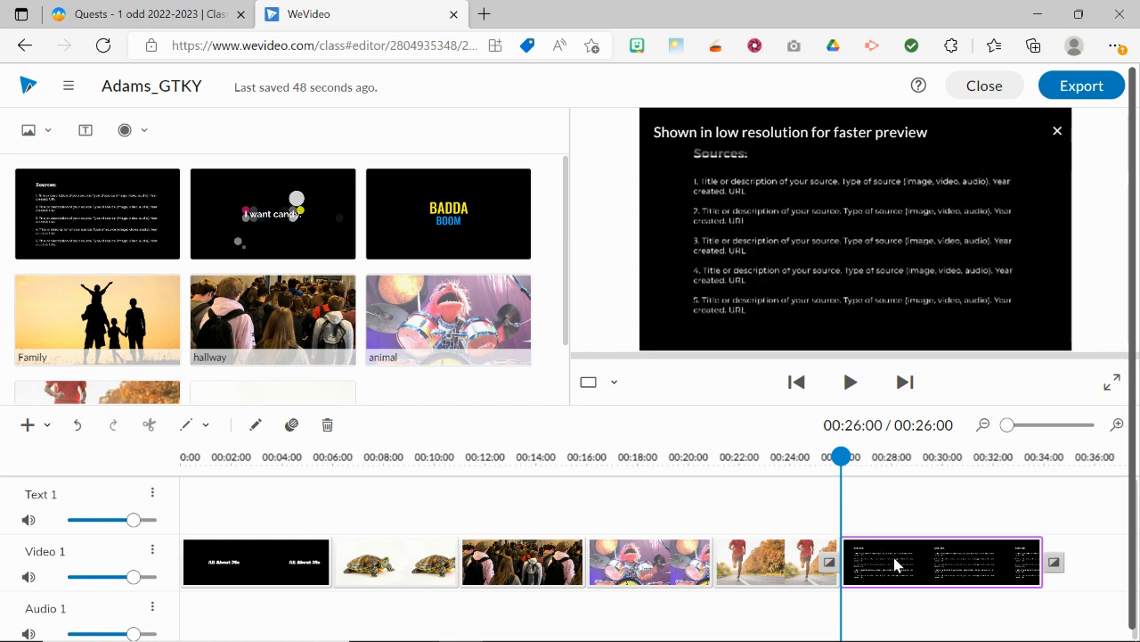
Step: Open the Sources clip for editing and delete all of its placeholder text
double_click(894, 563)
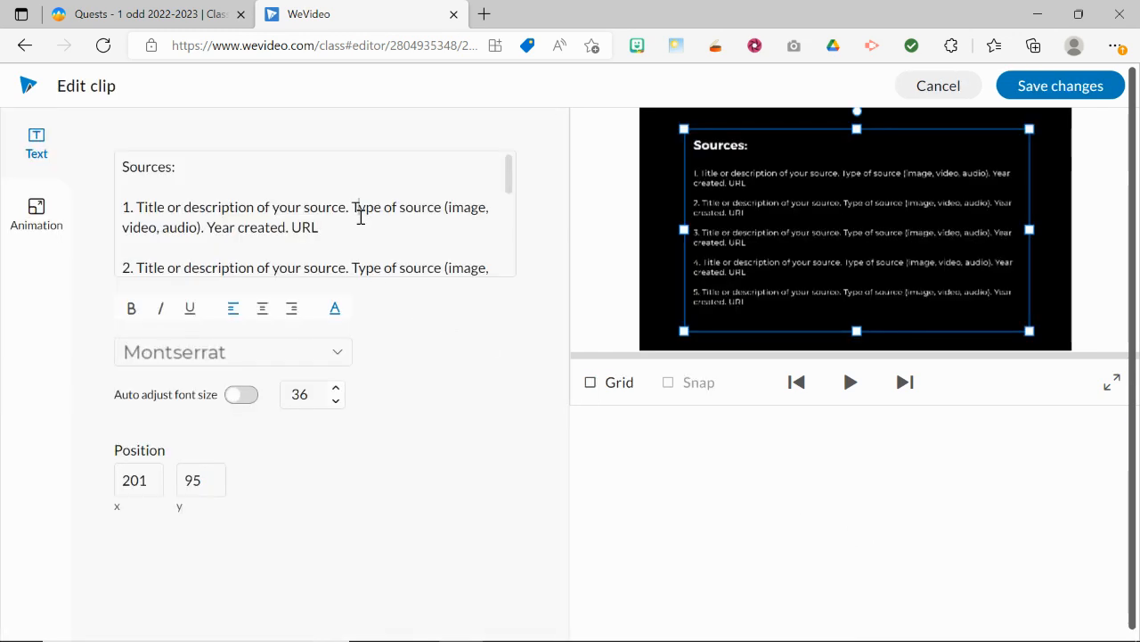
click(360, 217)
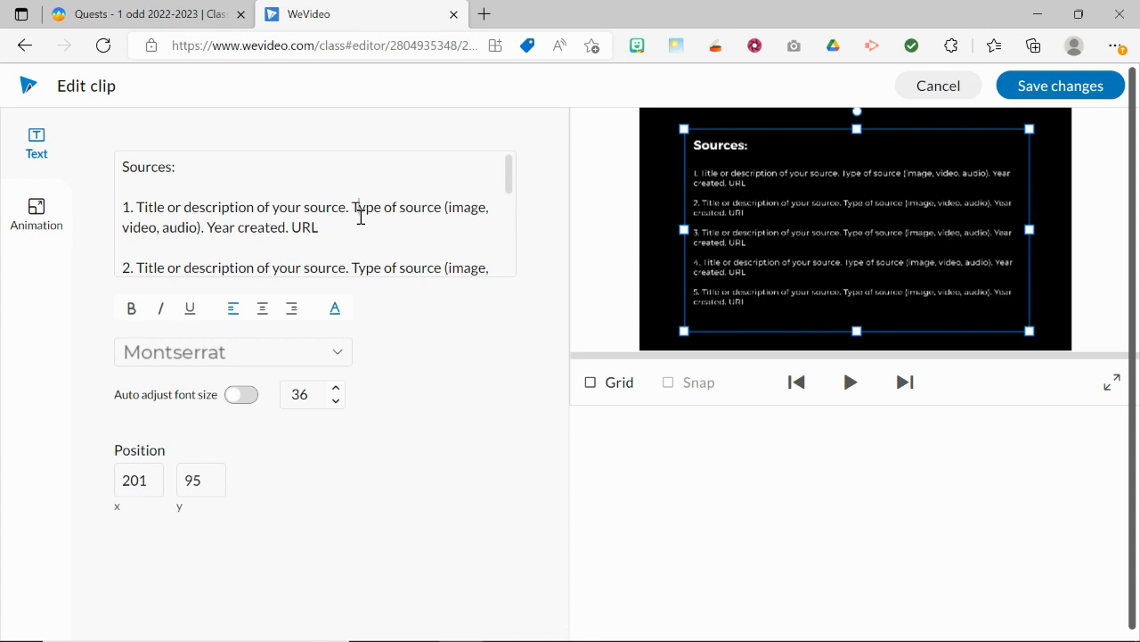
key(ctrl+a)
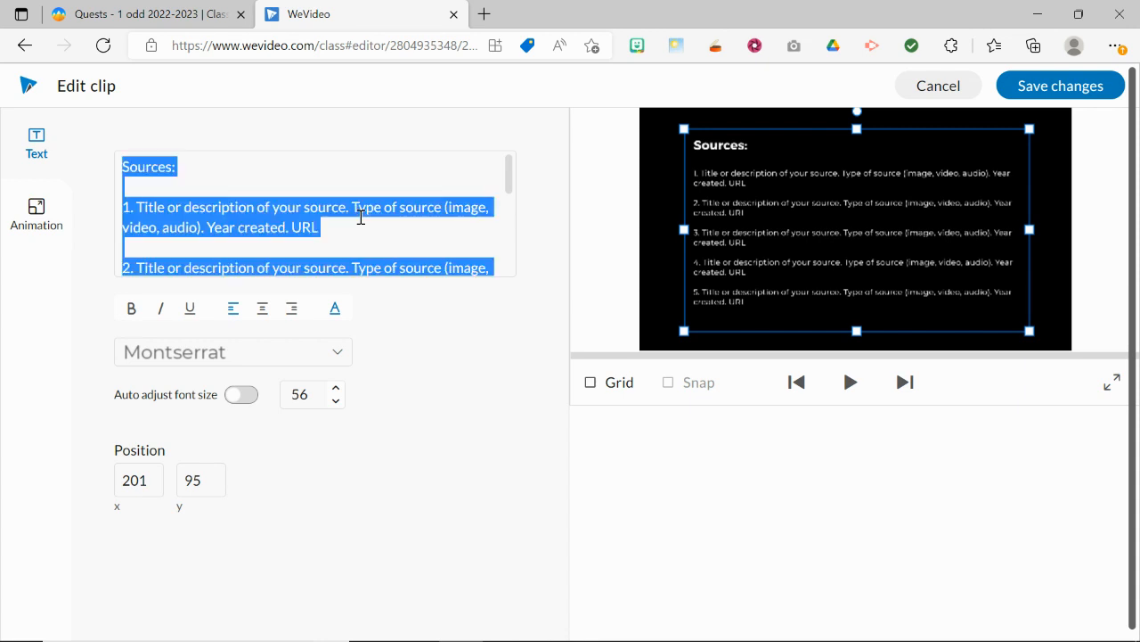
key(BackSpace)
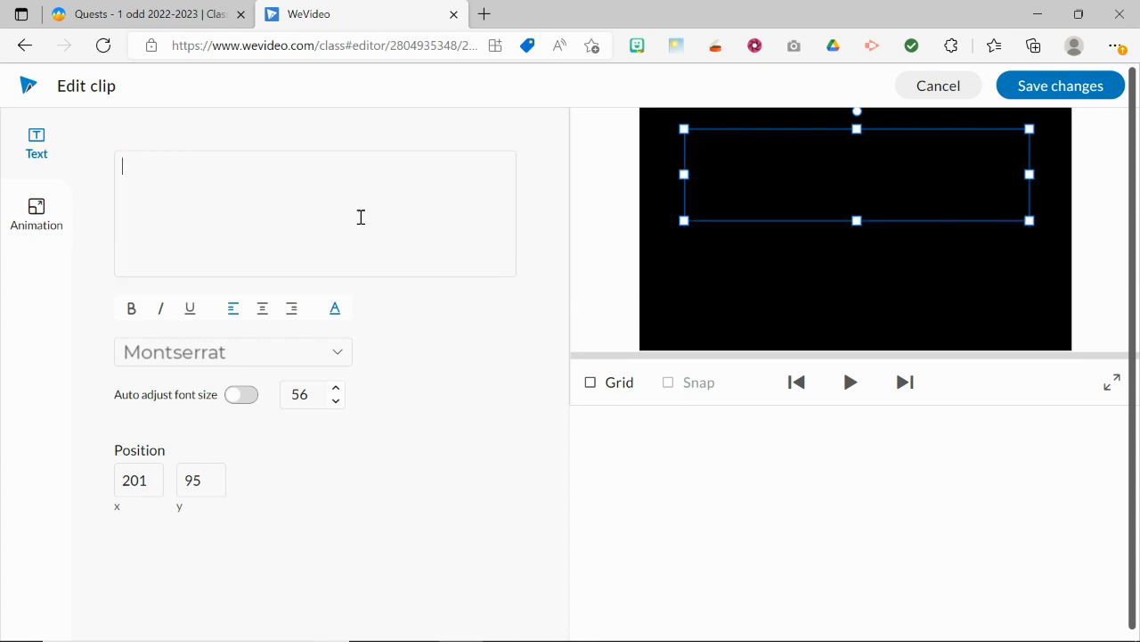
Step: Copy the Fish entry with its URL from the End Credits slide in Google Slides and paste it into the WeVideo clip's text
key(alt+Tab)
key(alt+Tab)
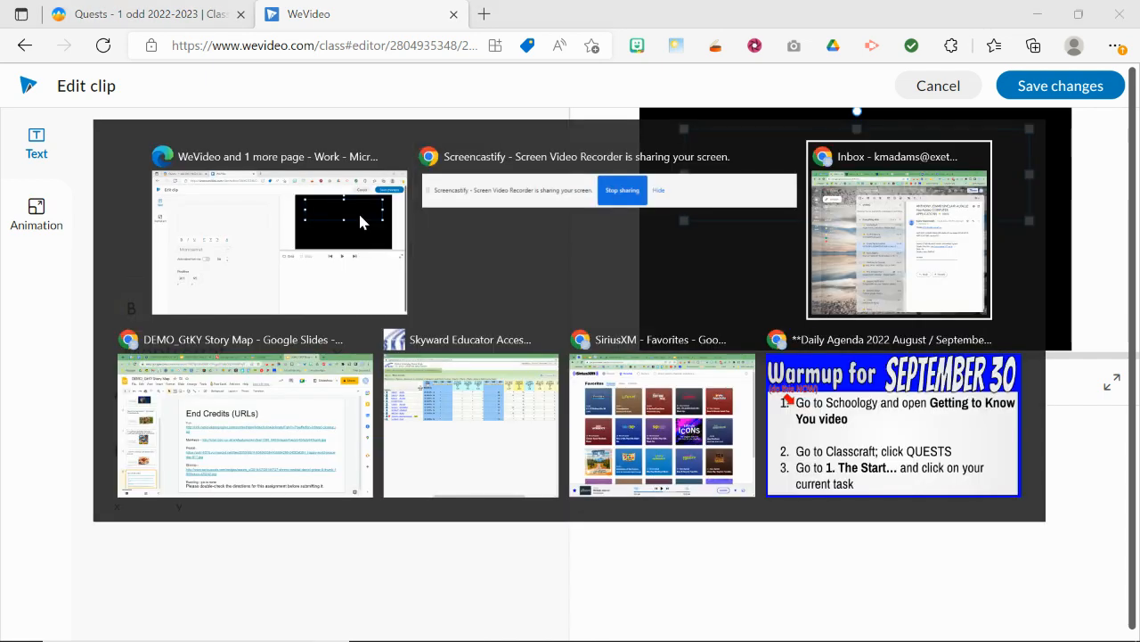
key(alt+Tab)
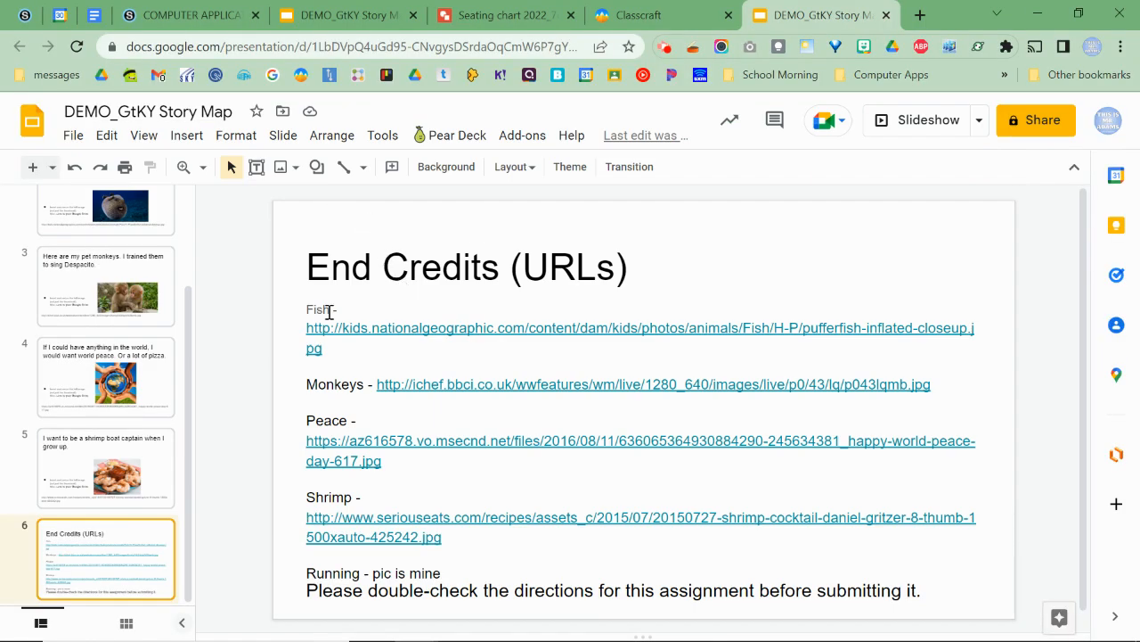
click(307, 309)
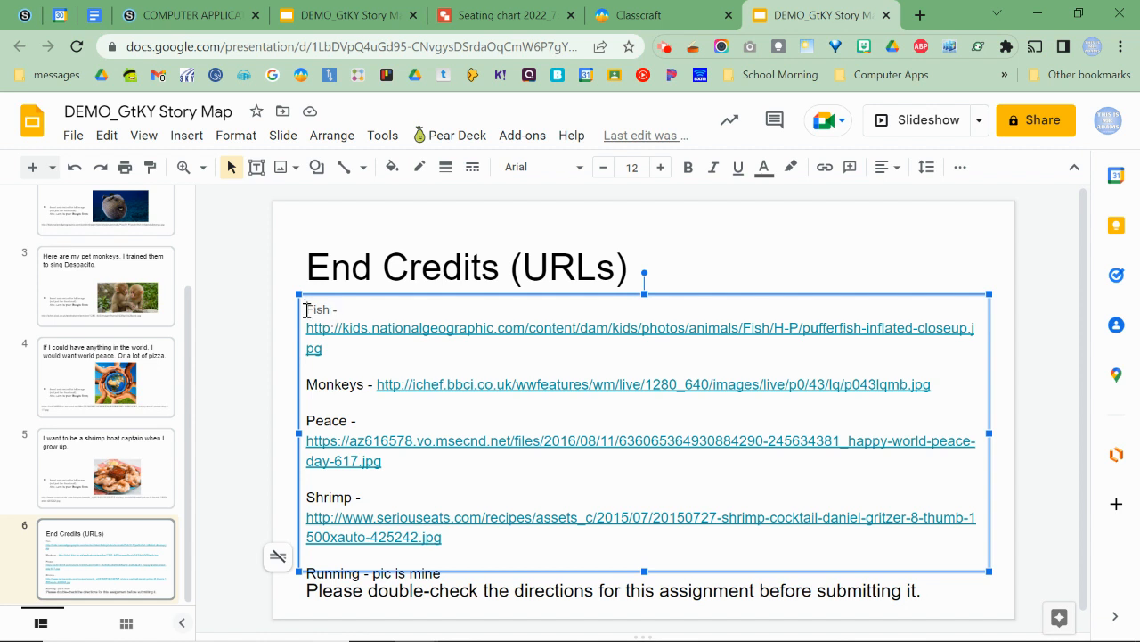
drag(306, 309, 327, 348)
key(ctrl+c)
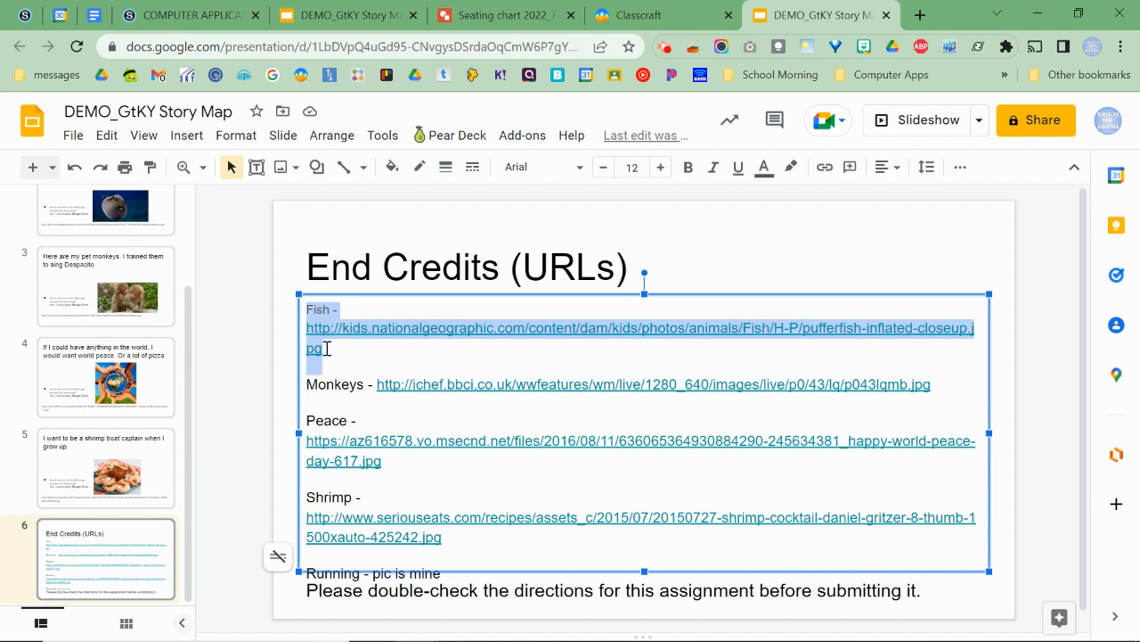
drag(327, 348, 352, 352)
key(alt+Tab)
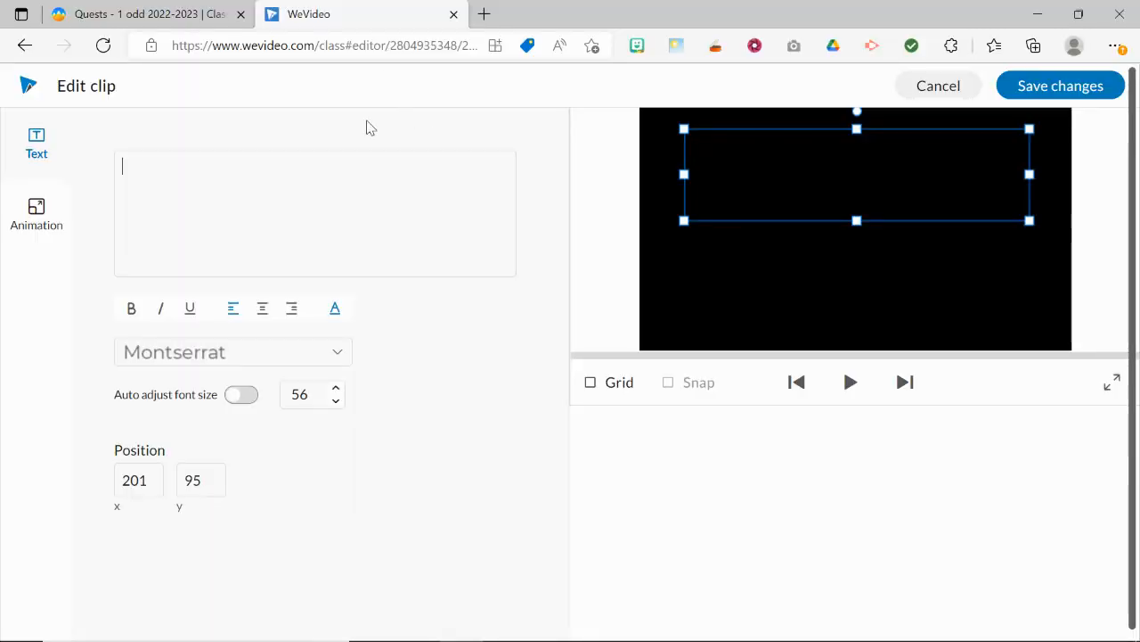
key(ctrl+v)
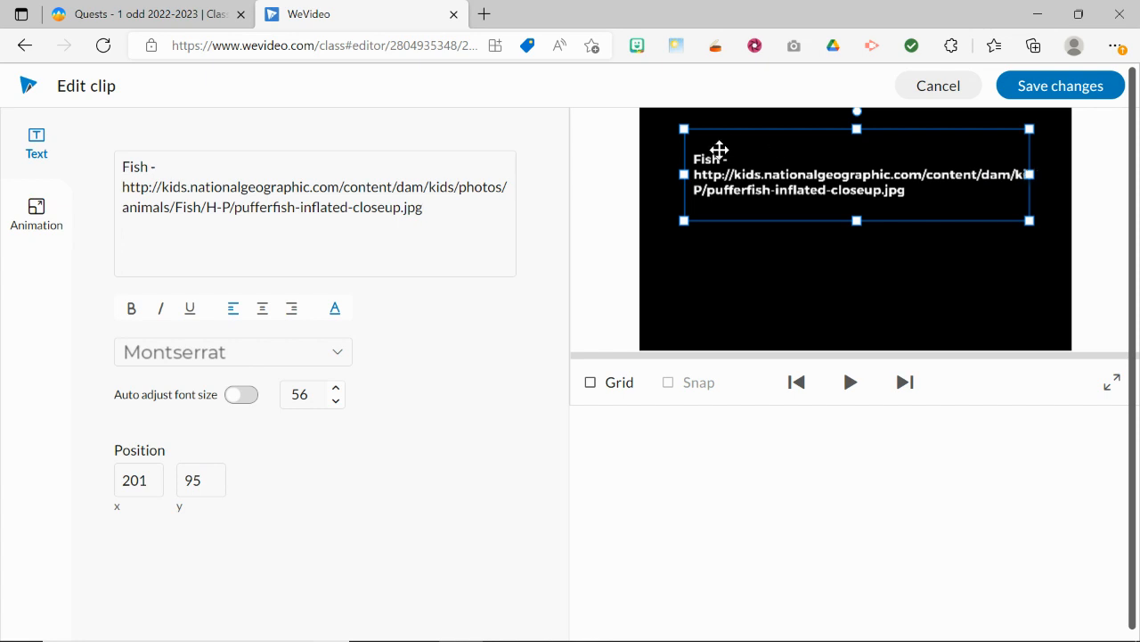
Step: Widen the text box on both sides to nearly the full frame width and set the credit text's font to Cabin
drag(684, 174, 648, 174)
drag(1031, 173, 1058, 174)
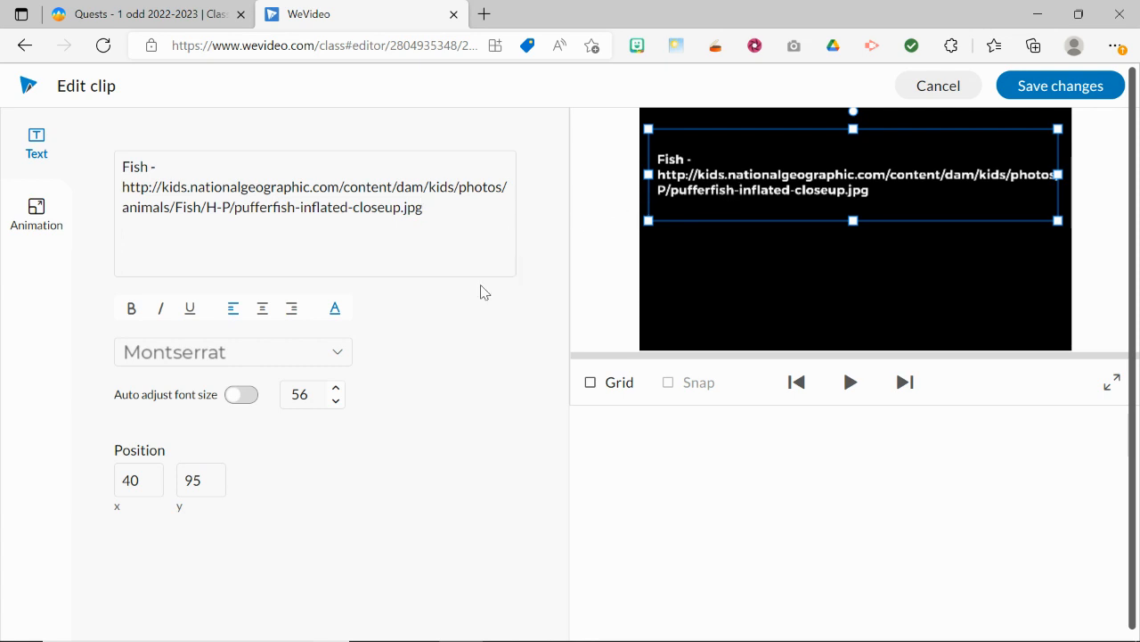
click(289, 357)
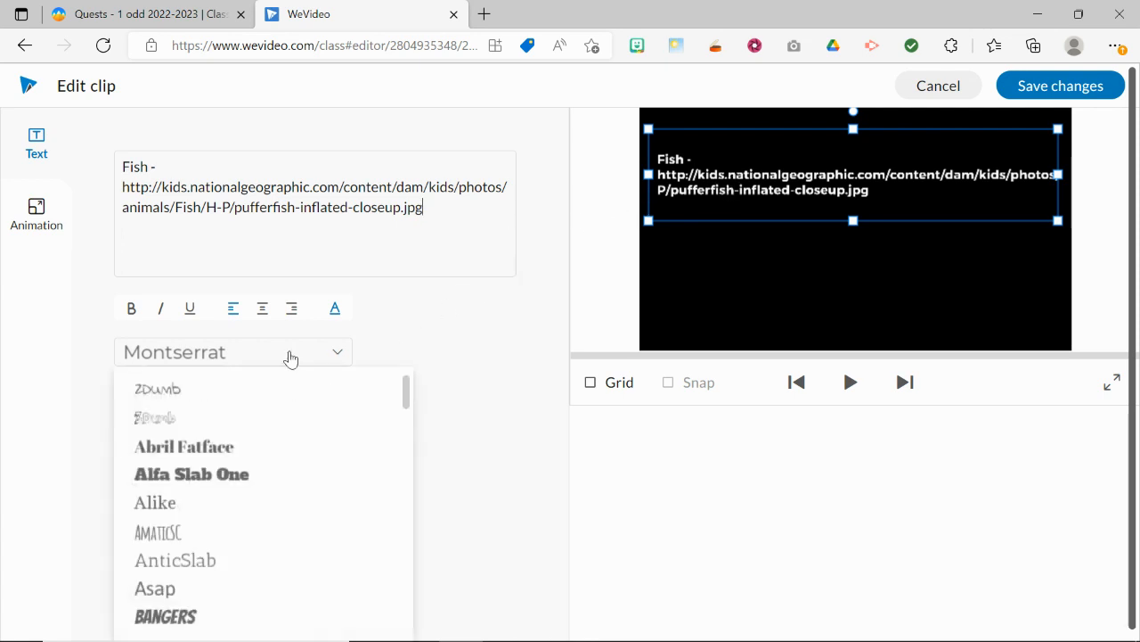
drag(408, 408, 410, 438)
click(294, 493)
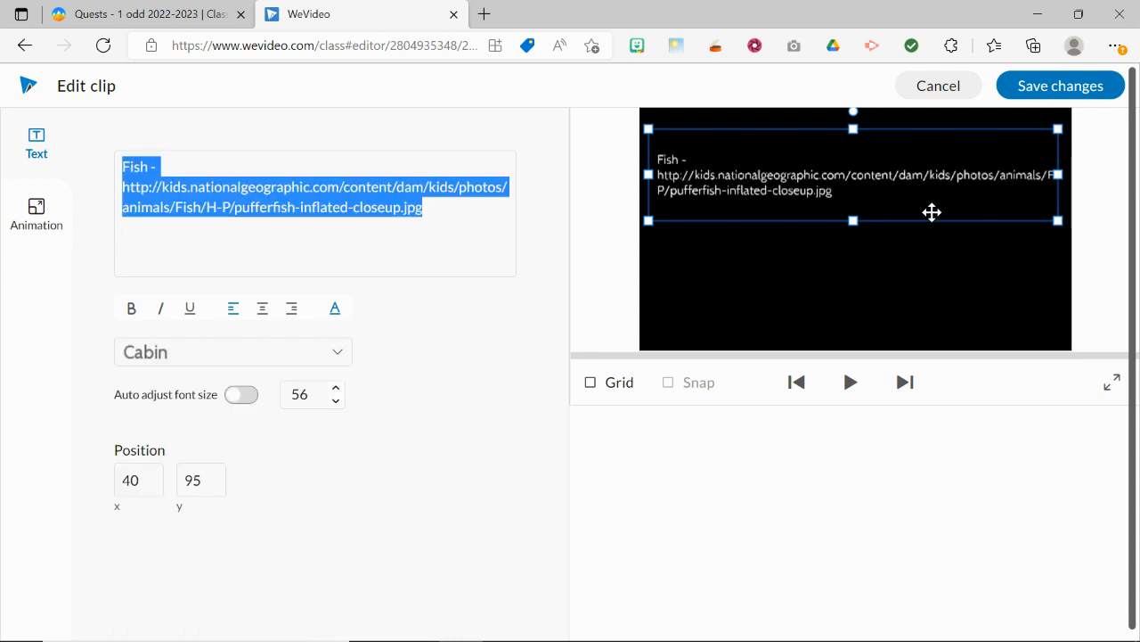
Step: Widen the text box slightly more and break the fish URL onto a new line before "Fish/H-P"
mouse_move(1057, 175)
mouse_down()
mouse_move(1076, 192)
mouse_move(1065, 190)
mouse_up()
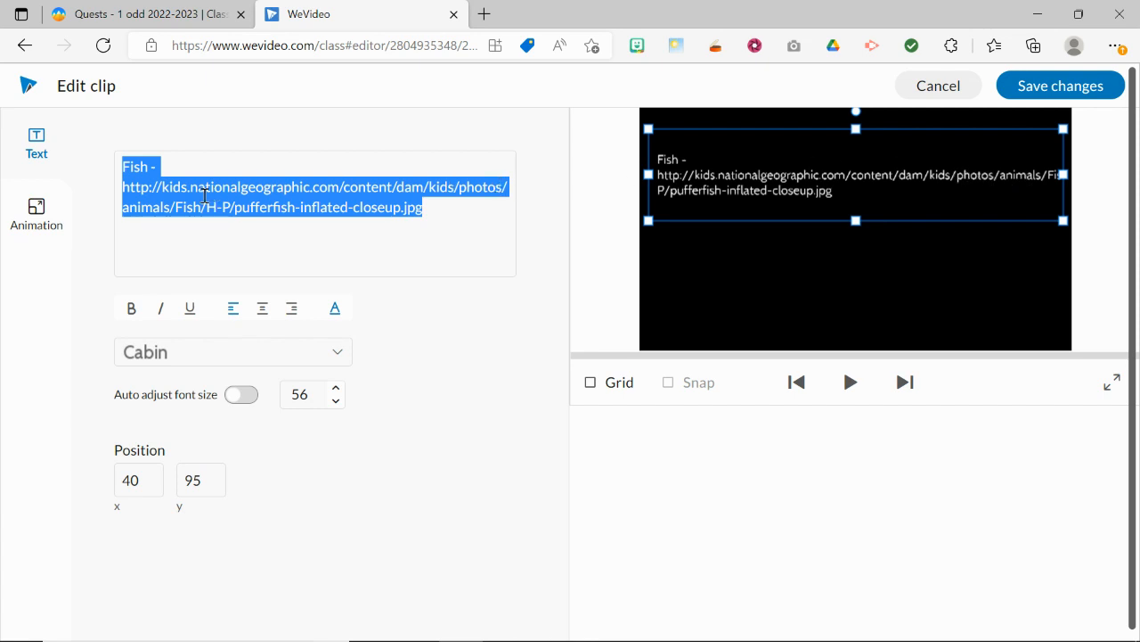
click(175, 207)
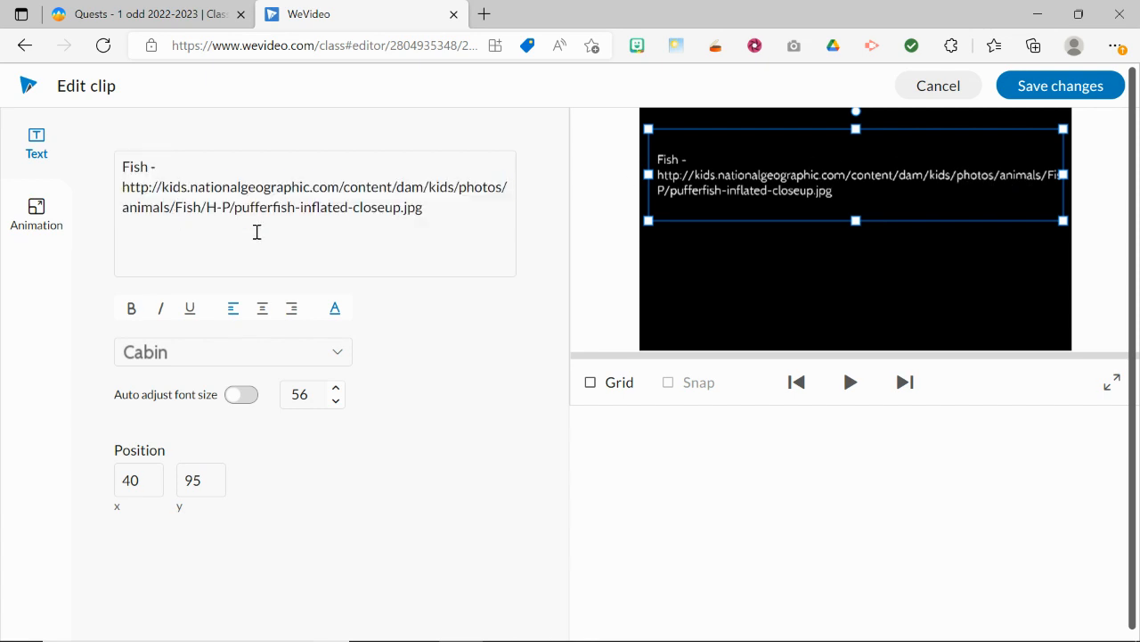
key(Return)
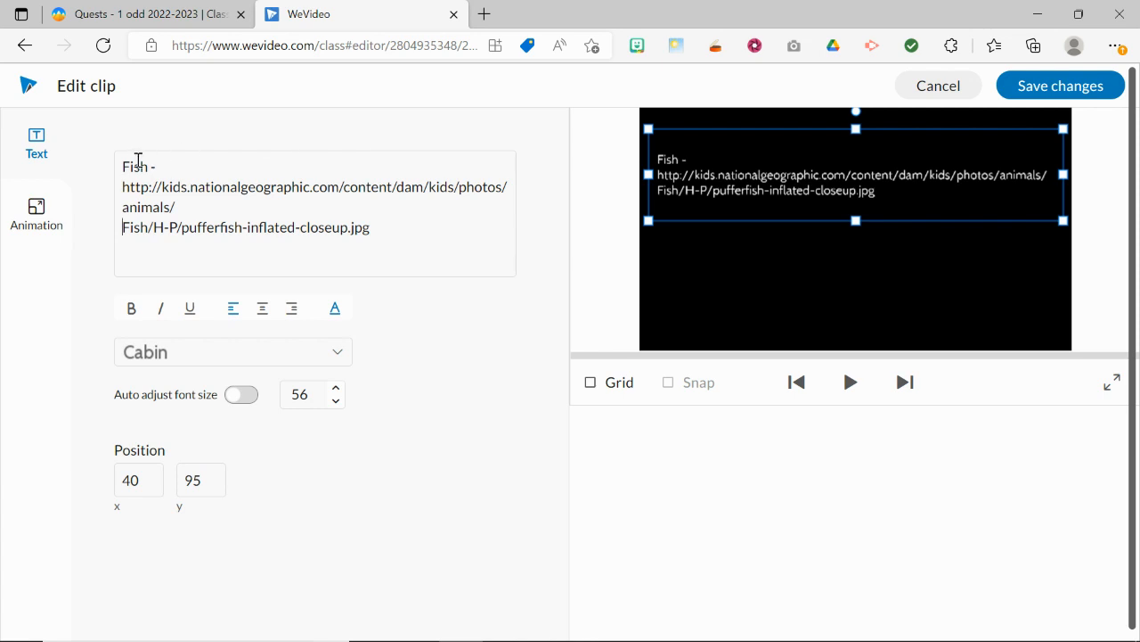
drag(143, 166, 123, 169)
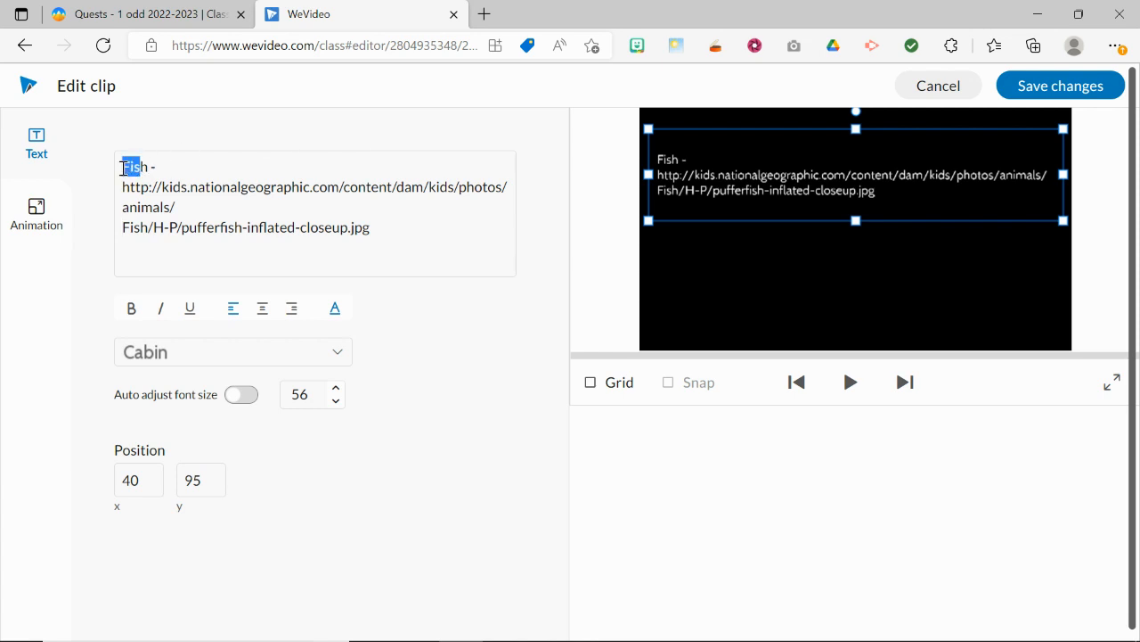
click(127, 312)
click(128, 312)
click(146, 168)
drag(148, 167, 122, 167)
click(191, 312)
click(190, 312)
click(132, 310)
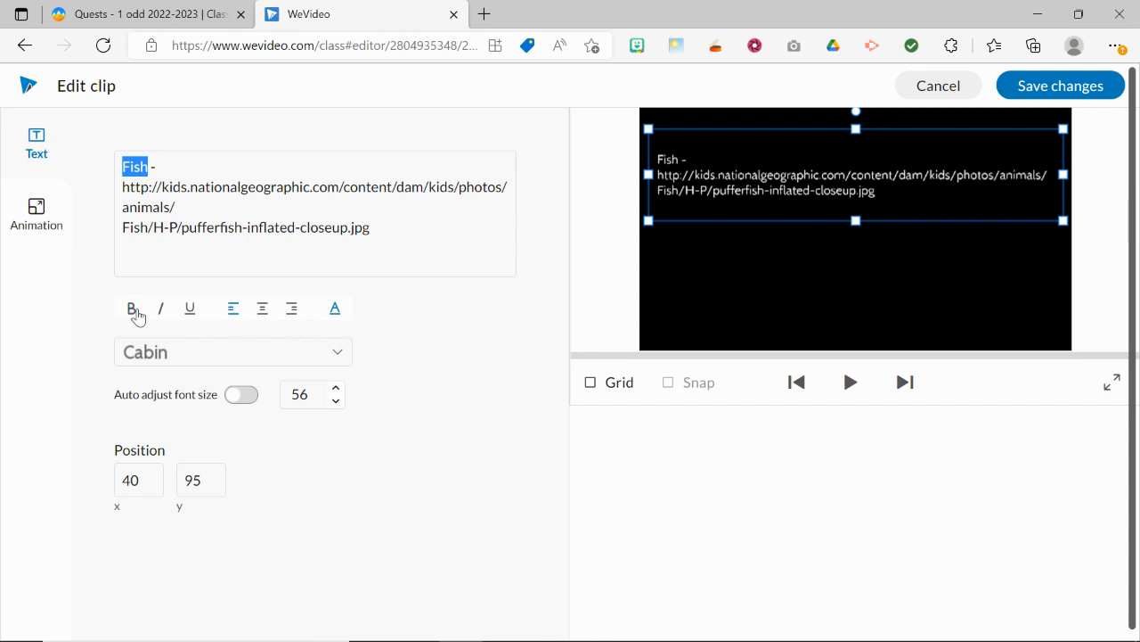
Step: Copy the Monkeys entry from the Google Slides credits, paste it below the fish entry in WeVideo, and break its URL before "43/lq"
click(392, 233)
key(BackSpace)
key(alt+Tab)
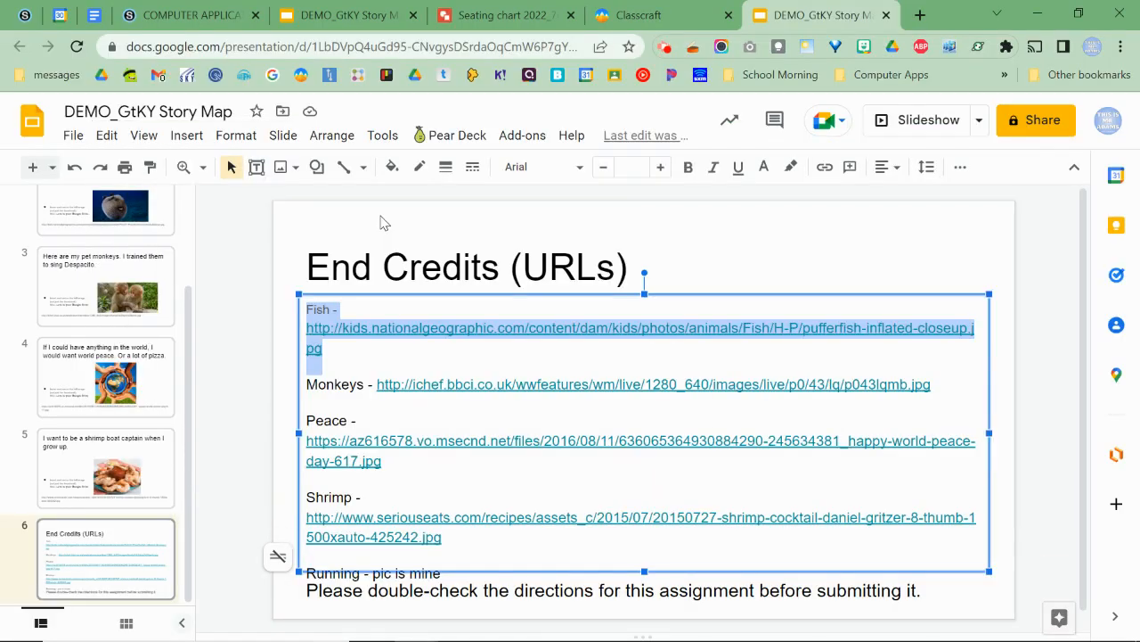
click(389, 383)
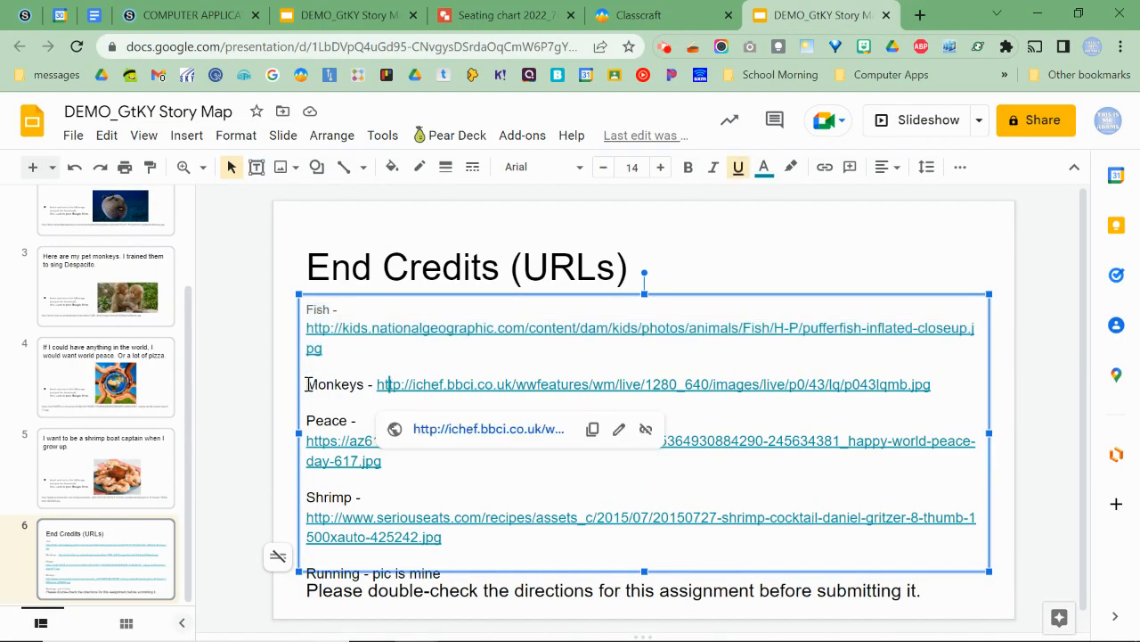
drag(307, 383, 927, 387)
key(ctrl+c)
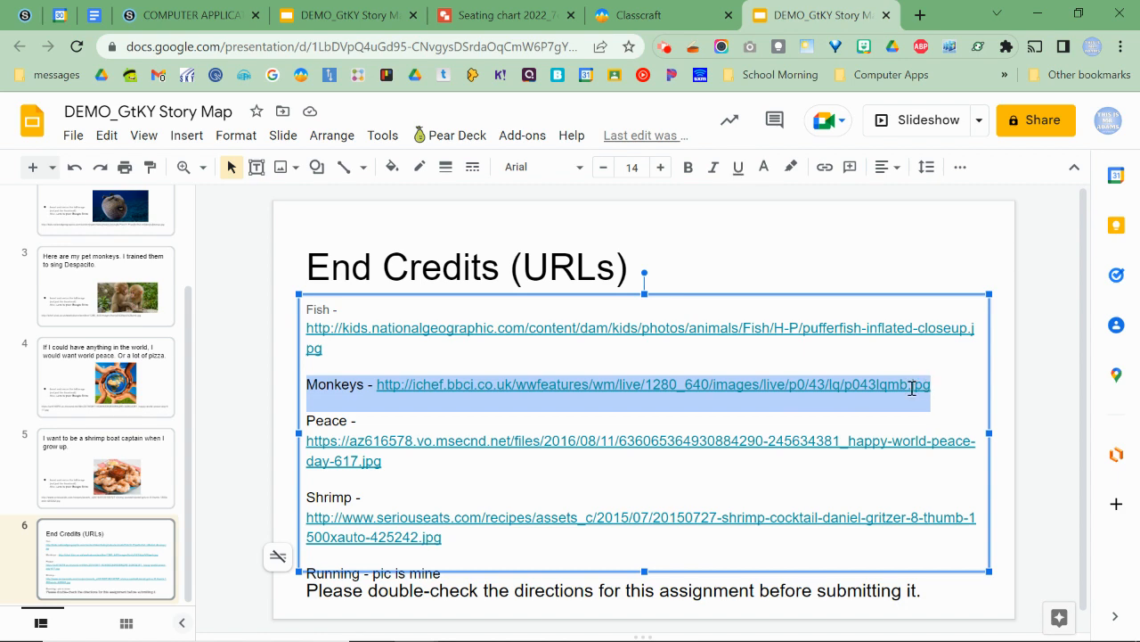
key(alt+Tab)
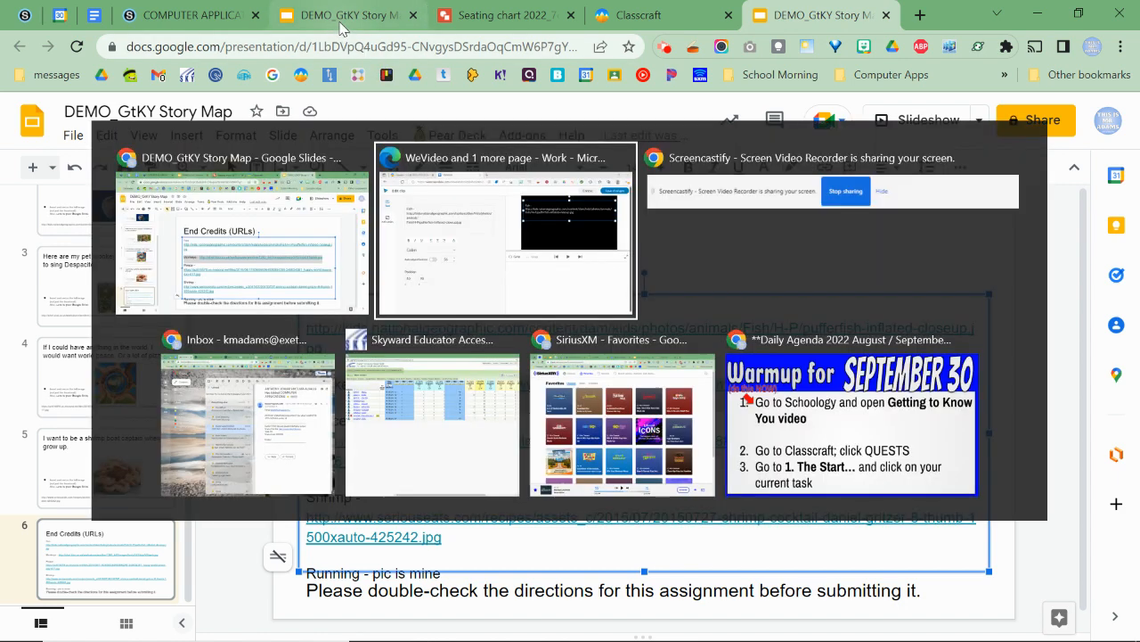
key(ctrl+v)
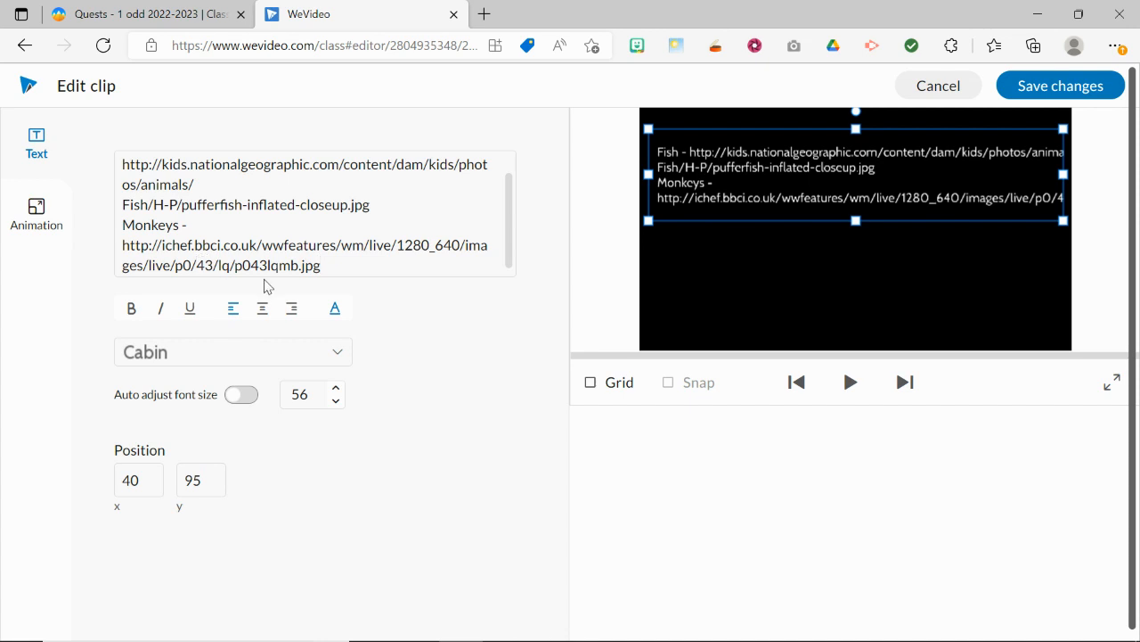
key(Return)
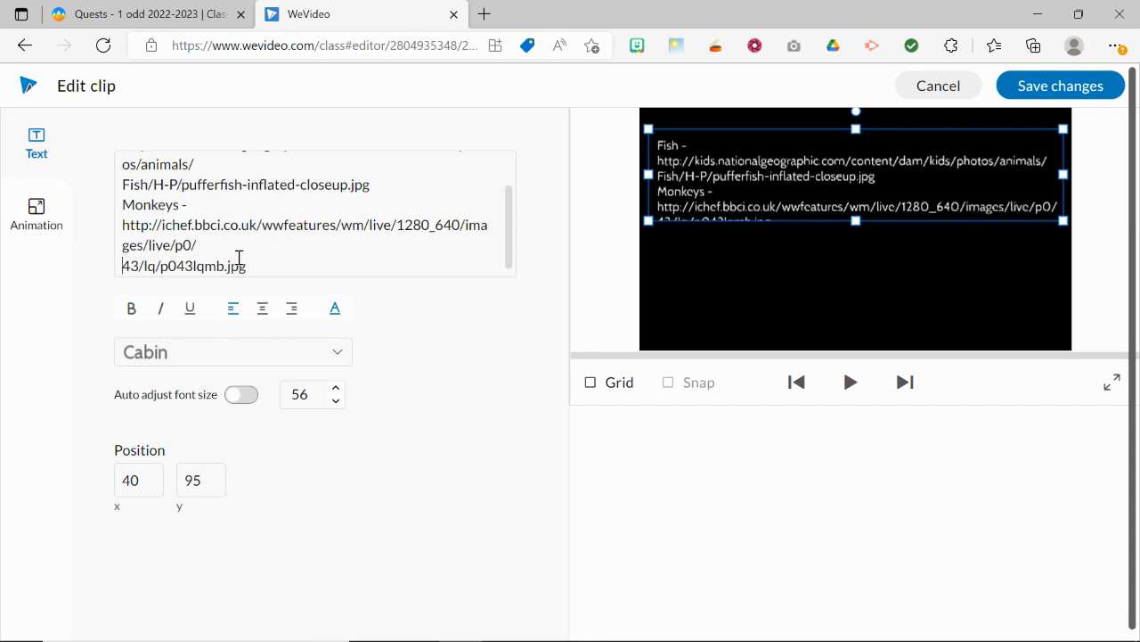
Step: Make the word "Monkeys" bold and underlined in the credits text
drag(180, 206, 126, 209)
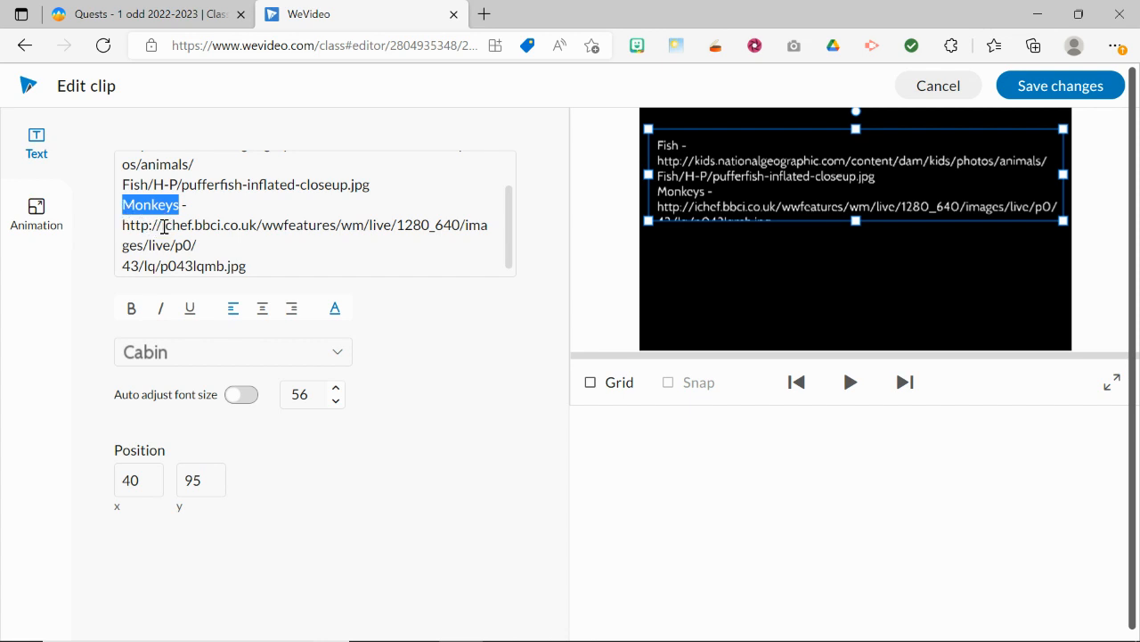
click(132, 309)
click(191, 312)
Step: Make the word "Fish" at the start of the credits bold and underlined
scroll(172, 180, up, 1)
drag(149, 167, 126, 171)
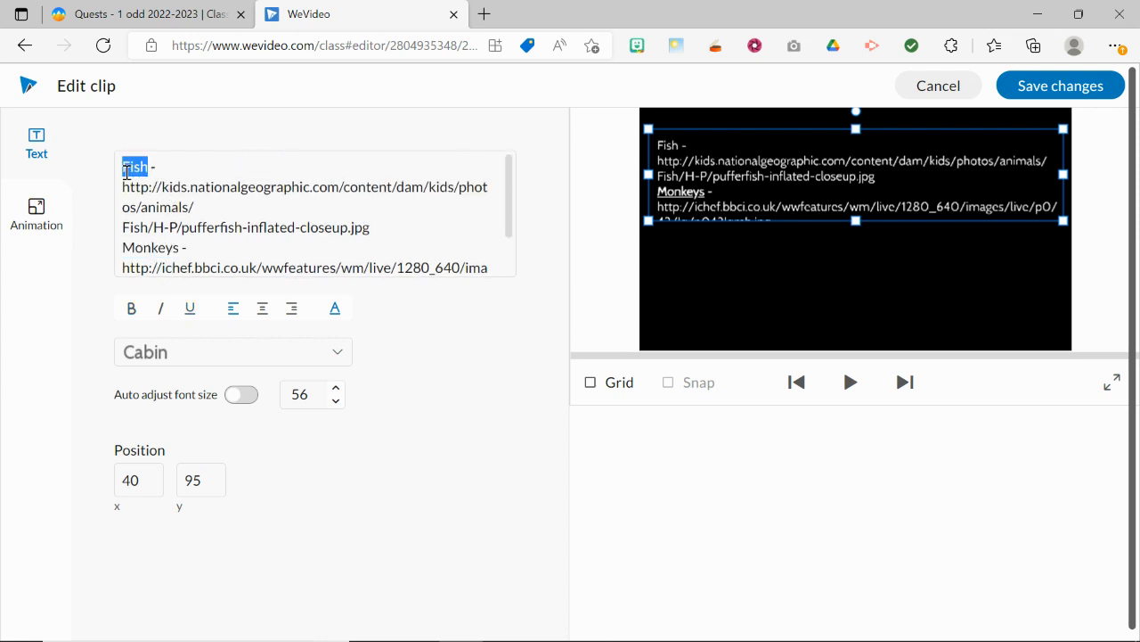
key(Right)
key(shift+Home)
key(Right)
drag(151, 170, 127, 170)
click(188, 309)
Step: Stretch the text box vertically to nearly fill the frame, with its Y position at about 51
drag(856, 223, 863, 339)
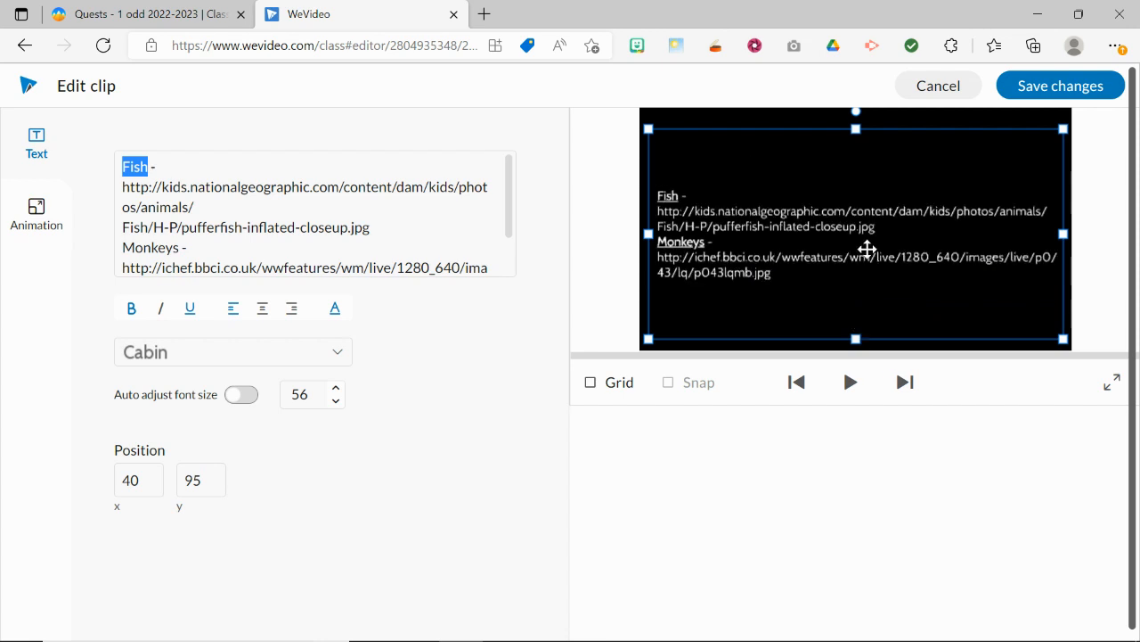
drag(856, 129, 855, 118)
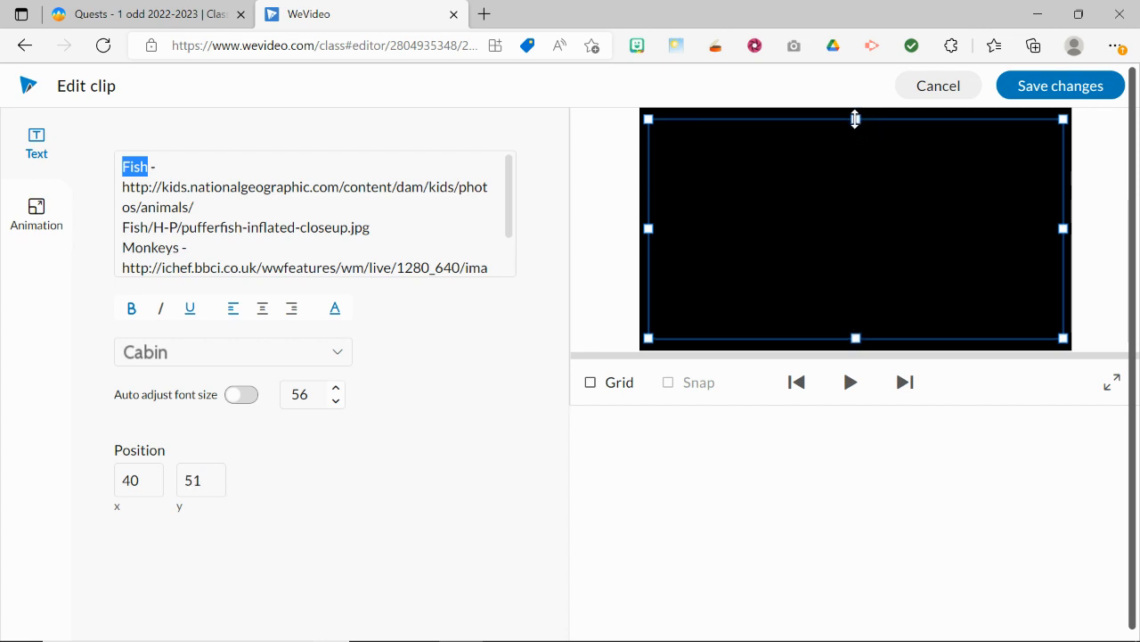